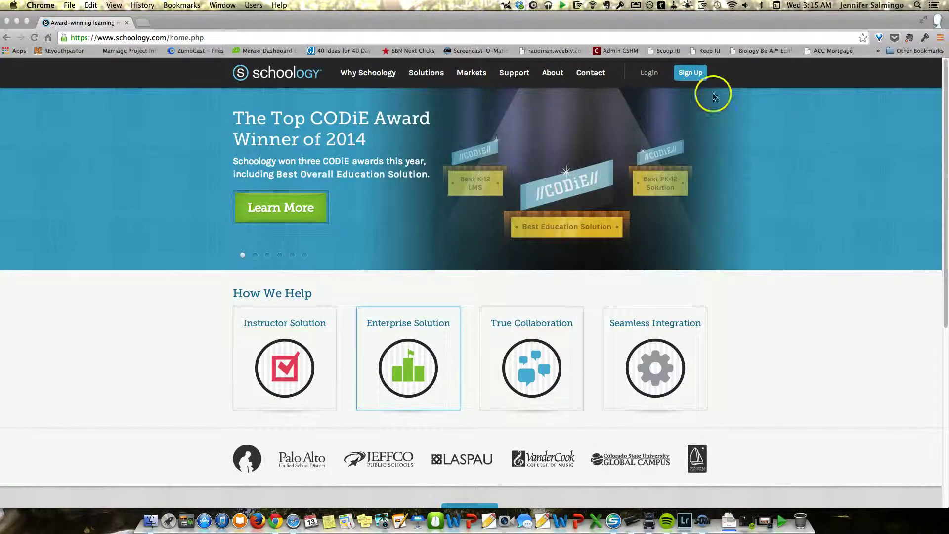
Step: Sign in to the teacher account with its email and password, then zoom the page to 110%
{"action": "left_click", "coordinate": [648, 73]}
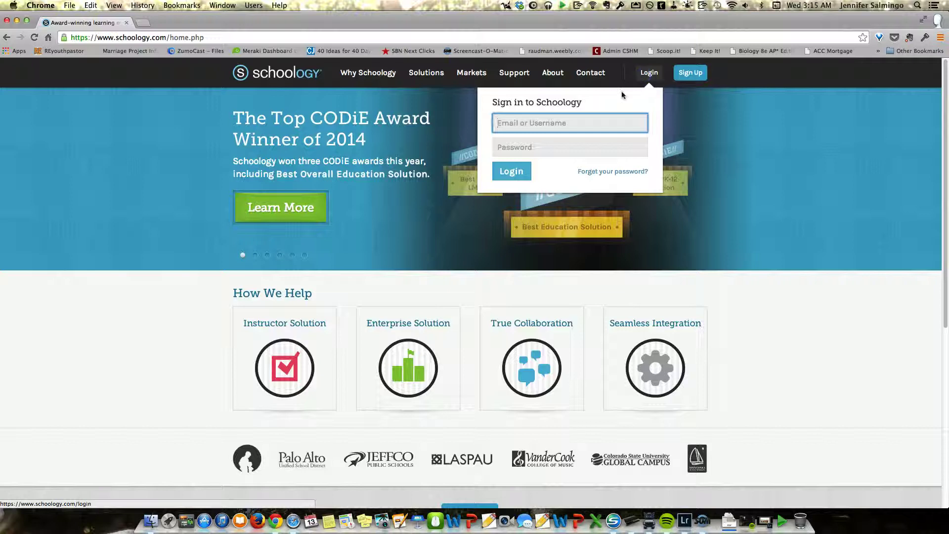
{"action": "key", "text": "Tab"}
{"action": "type", "text": "••••••"}
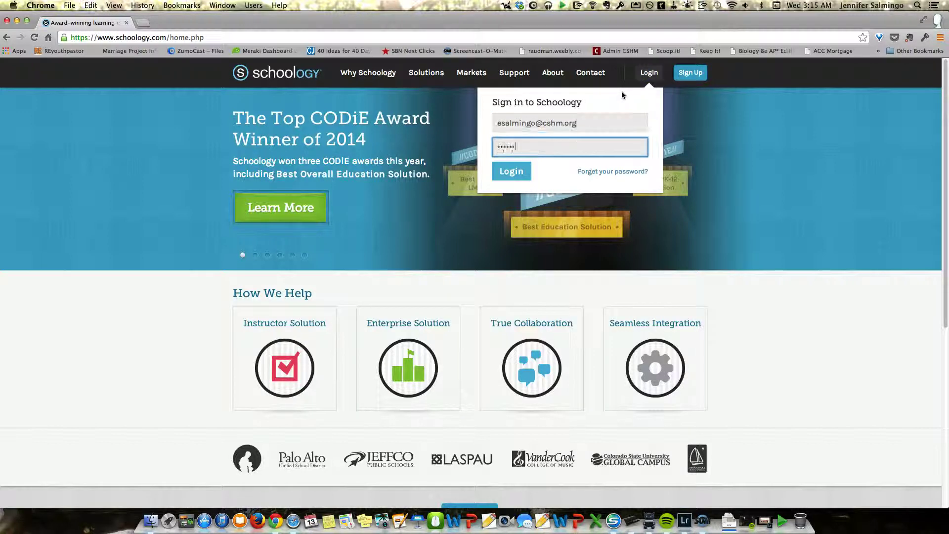
{"action": "type", "text": "••"}
{"action": "key", "text": "Return"}
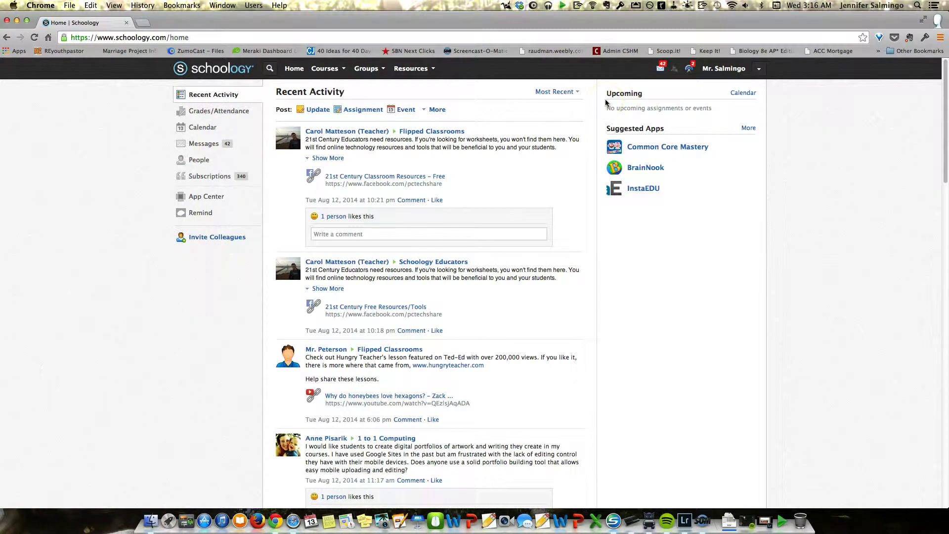
{"action": "key", "text": "super+equal"}
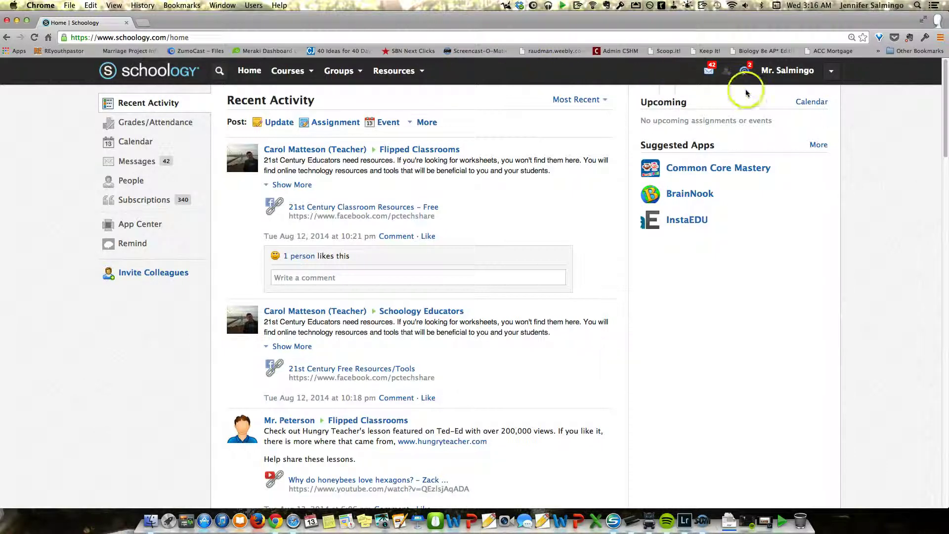
Step: Check the latest notifications, then view the five recent message conversations
{"action": "left_click", "coordinate": [745, 72]}
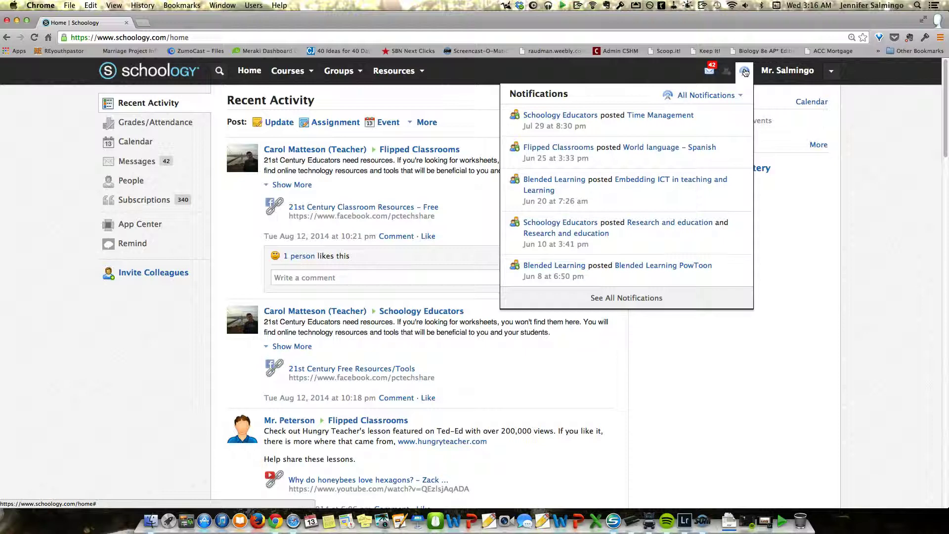
{"action": "left_click", "coordinate": [711, 72]}
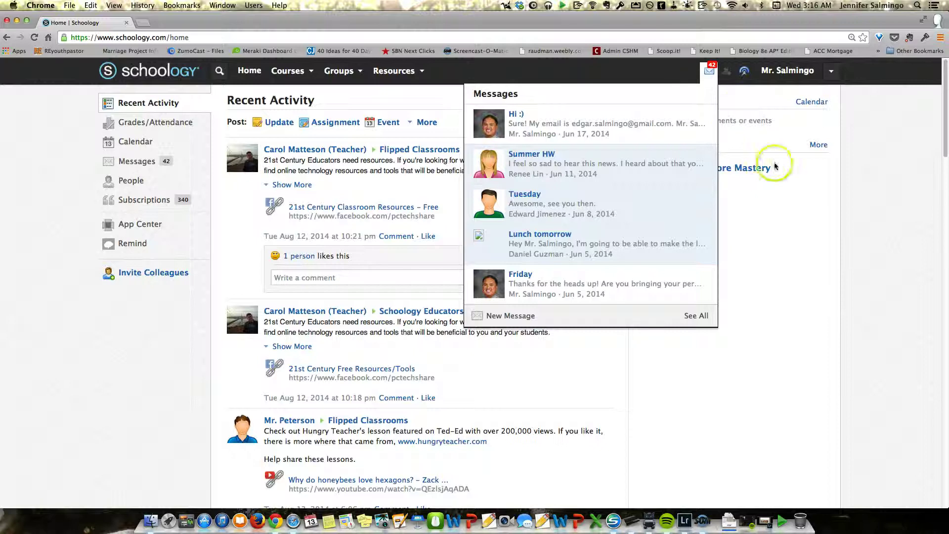
Step: Dismiss the Messages dropdown to return to the Recent Activity feed
{"action": "left_click", "coordinate": [826, 198]}
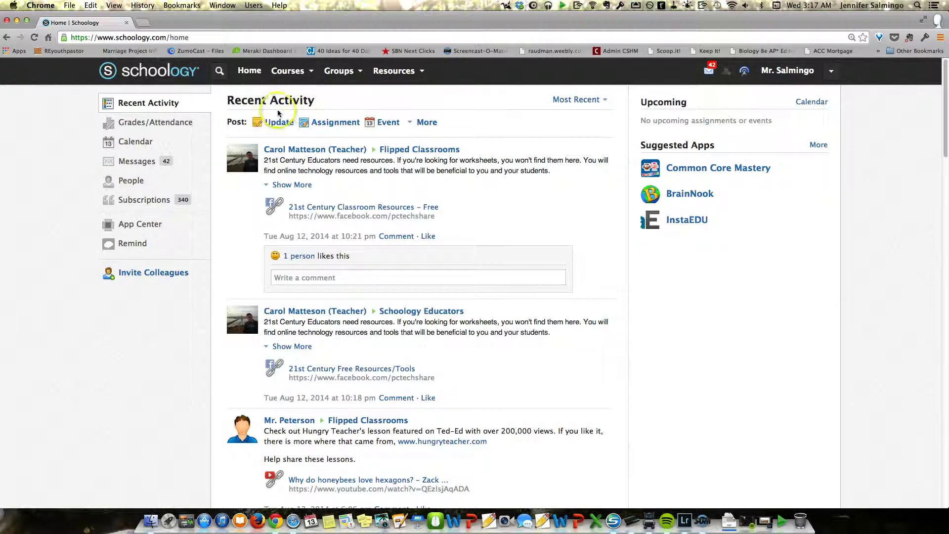
{"action": "left_click", "coordinate": [276, 123]}
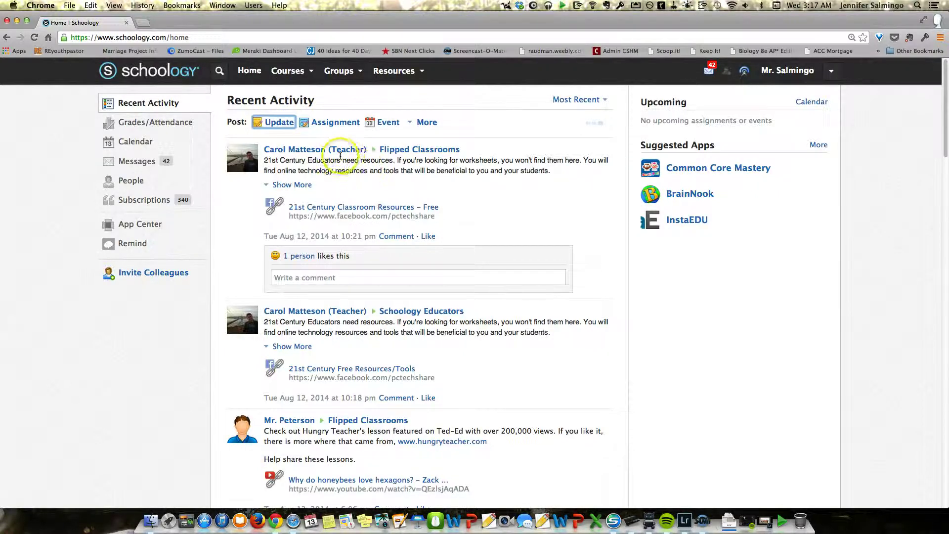
{"action": "left_click", "coordinate": [310, 179]}
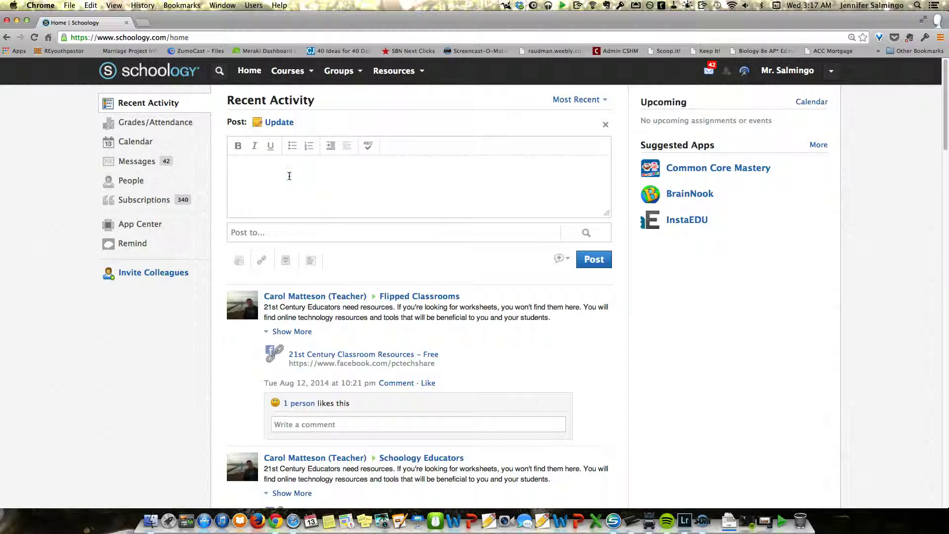
{"action": "left_click", "coordinate": [289, 176]}
{"action": "type", "text": "gdfgdfgdfg"}
{"action": "left_click", "coordinate": [289, 233]}
{"action": "type", "text": "ap"}
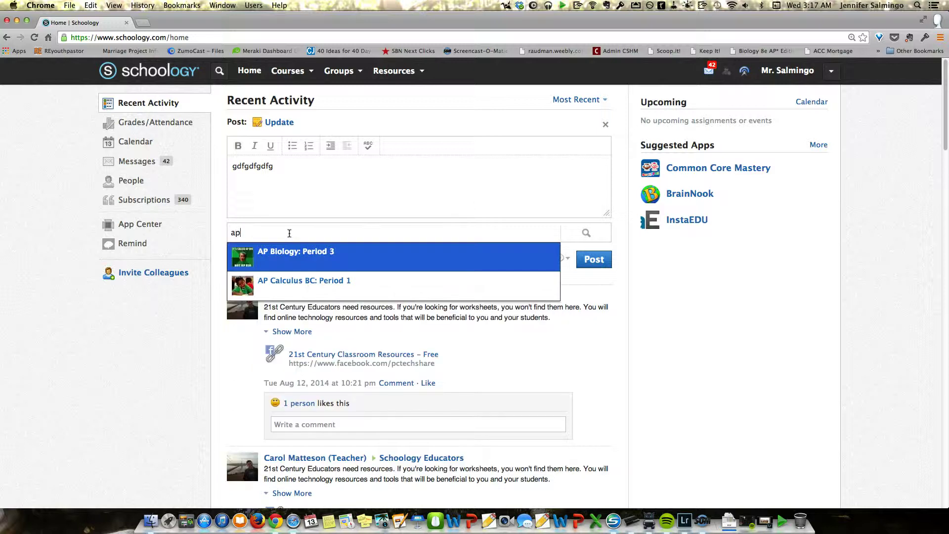
{"action": "left_click", "coordinate": [316, 275]}
{"action": "left_click", "coordinate": [277, 252]}
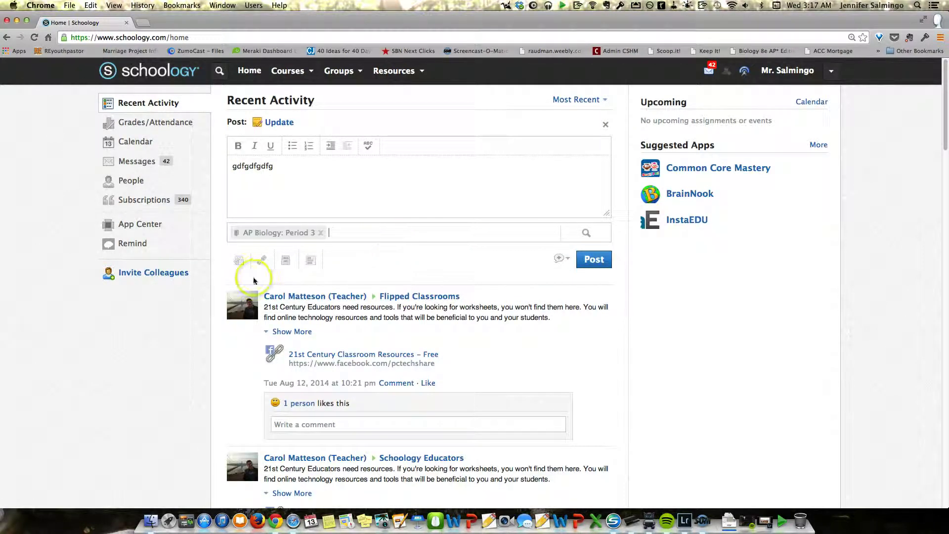
{"action": "left_click", "coordinate": [238, 265]}
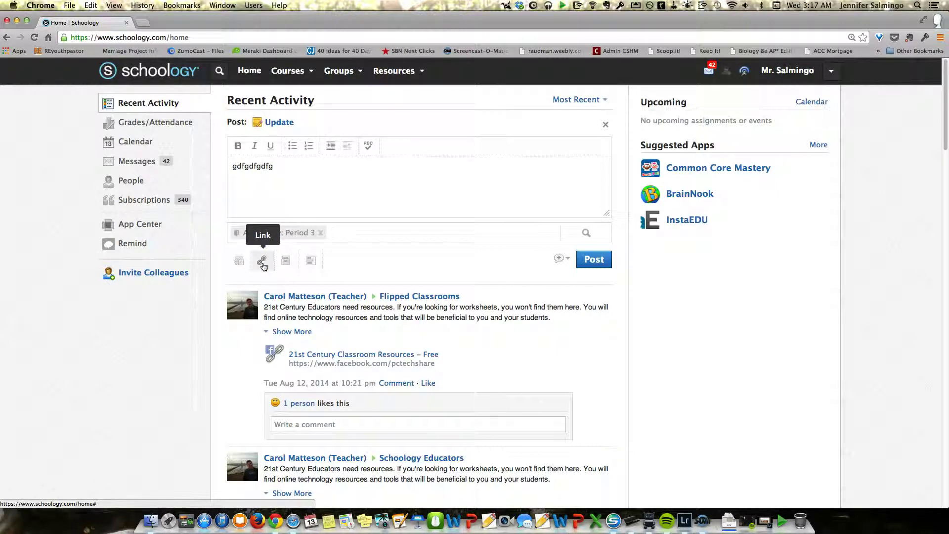
{"action": "left_click", "coordinate": [303, 266]}
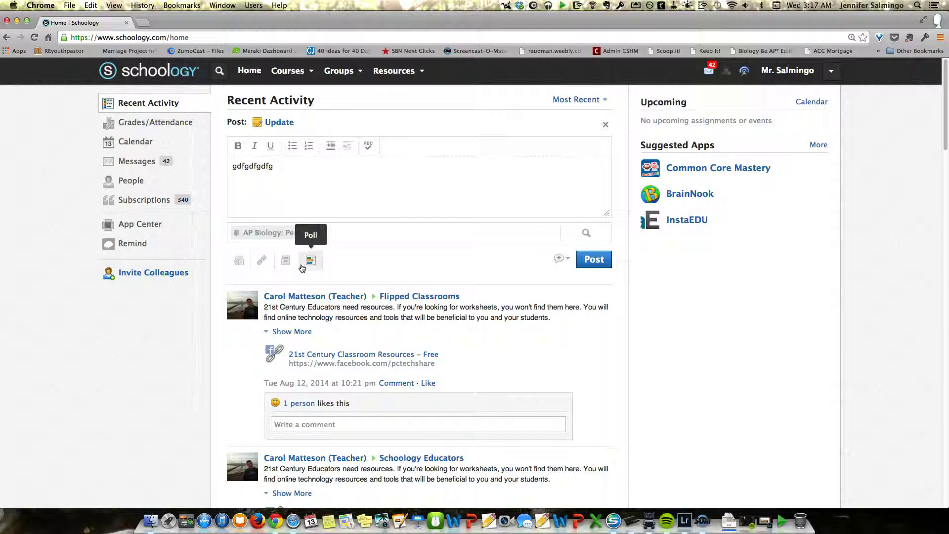
{"action": "left_click", "coordinate": [304, 266]}
{"action": "left_click", "coordinate": [613, 266]}
{"action": "left_click", "coordinate": [604, 263]}
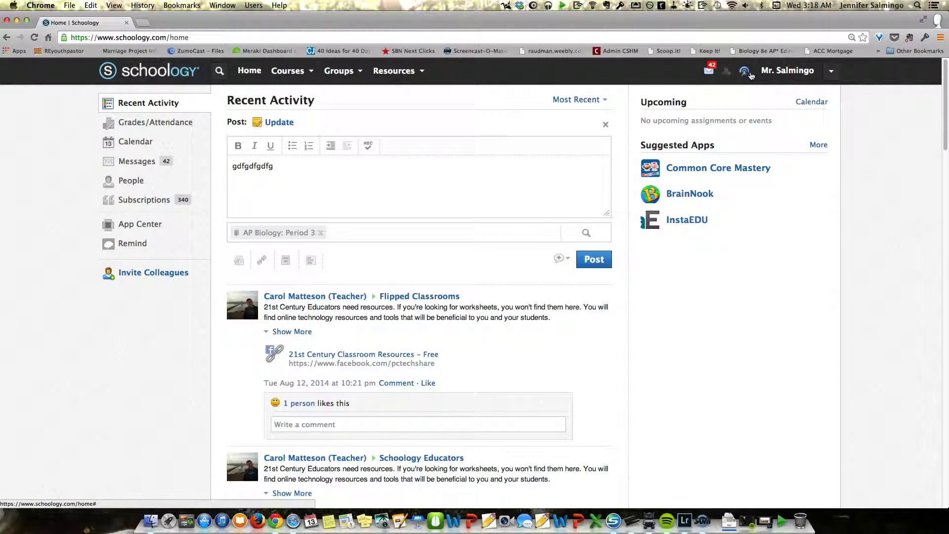
{"action": "left_click", "coordinate": [604, 126]}
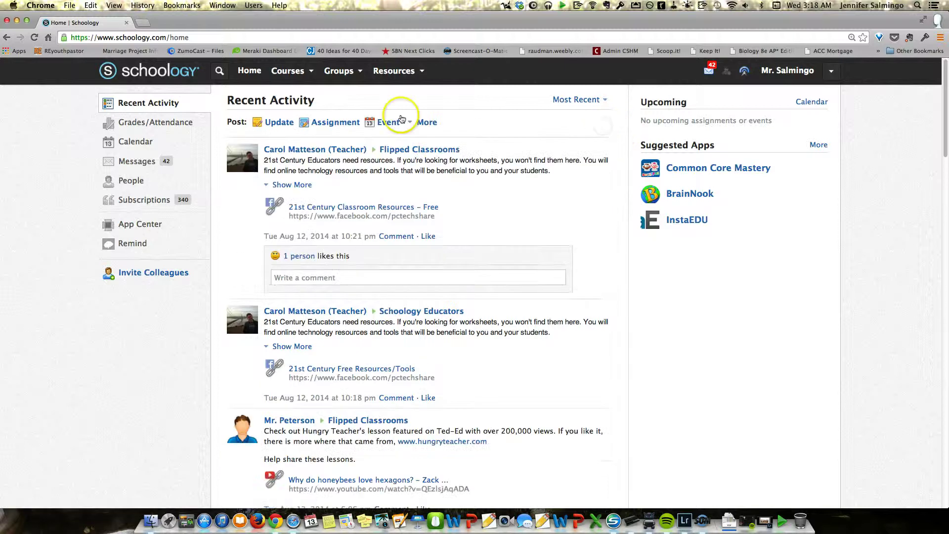
Step: Start a new 100-point assignment addressed to AP Calculus BC: Period 1
{"action": "left_click", "coordinate": [337, 127]}
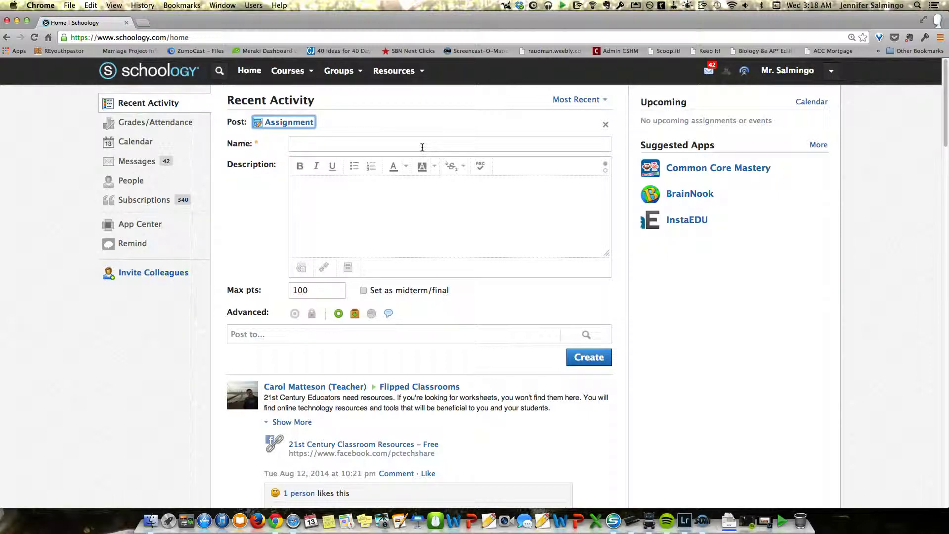
{"action": "left_click", "coordinate": [681, 106]}
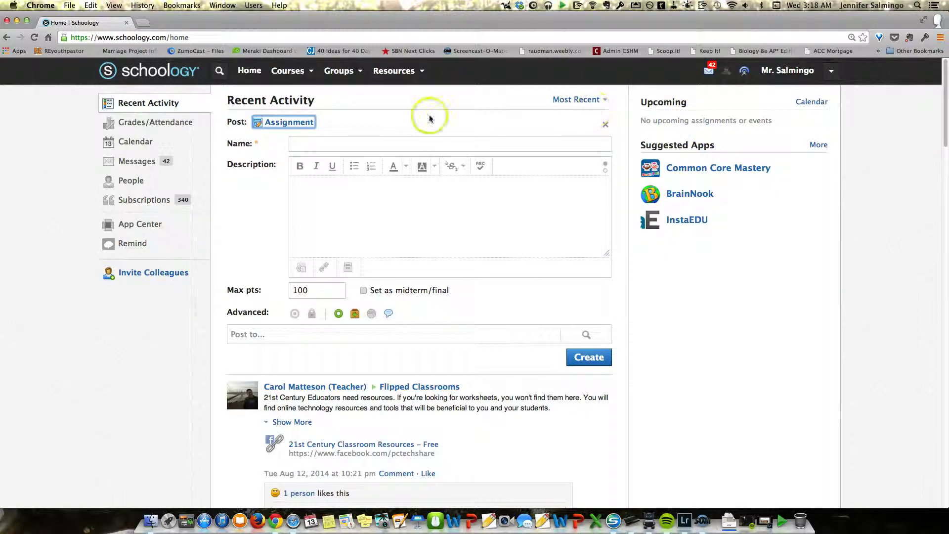
{"action": "left_click", "coordinate": [319, 143]}
{"action": "left_click", "coordinate": [353, 215]}
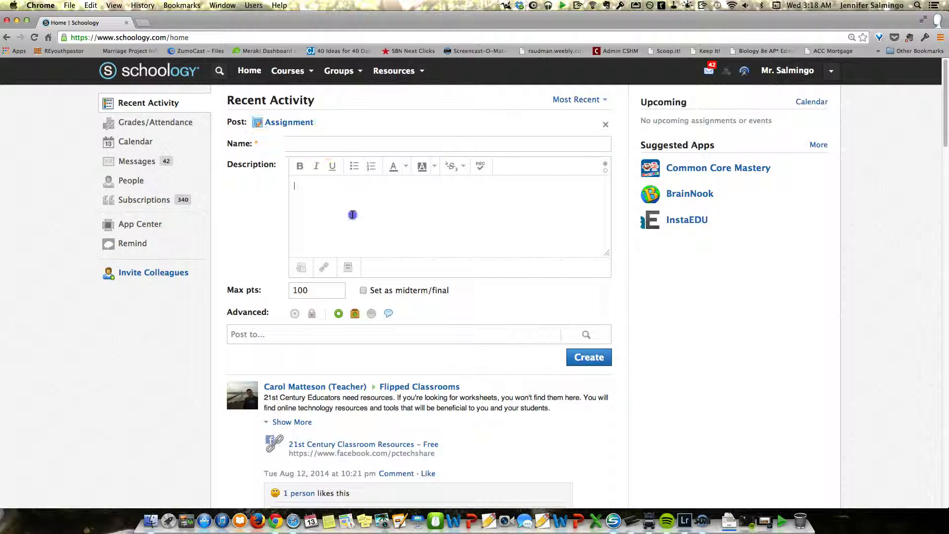
{"action": "double_click", "coordinate": [326, 295]}
{"action": "left_click", "coordinate": [278, 335]}
{"action": "type", "text": "ap"}
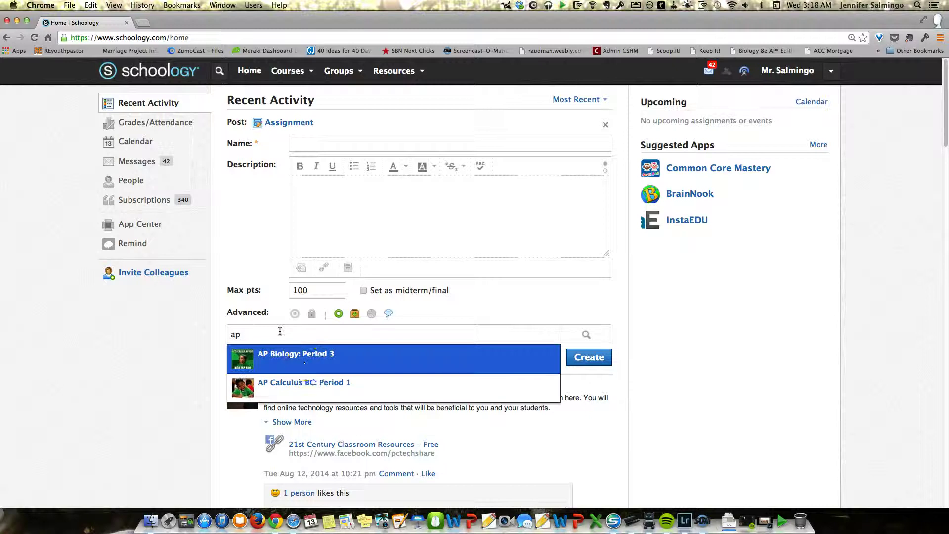
{"action": "left_click", "coordinate": [325, 387]}
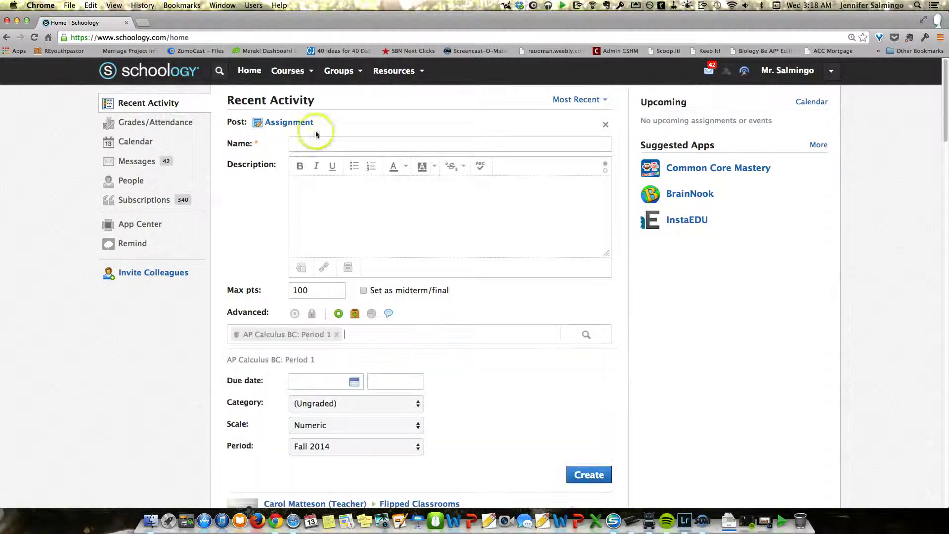
Step: Name the assignment 'sadas' with description 'asdsadasd', keeping the category (Ungraded)
{"action": "left_click", "coordinate": [333, 146]}
{"action": "type", "text": "sadas"}
{"action": "left_click", "coordinate": [343, 218]}
{"action": "type", "text": "asdsadasd"}
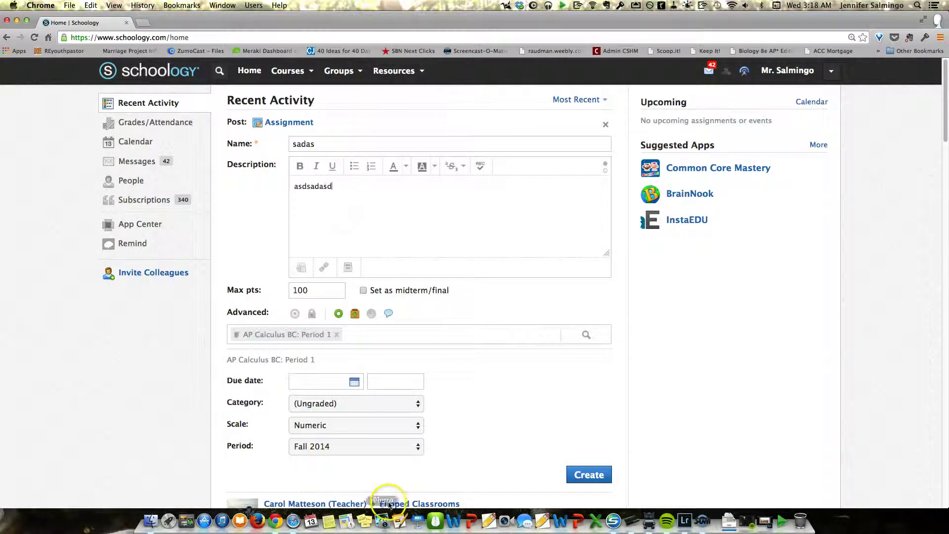
{"action": "left_click", "coordinate": [354, 404]}
{"action": "left_click", "coordinate": [433, 391]}
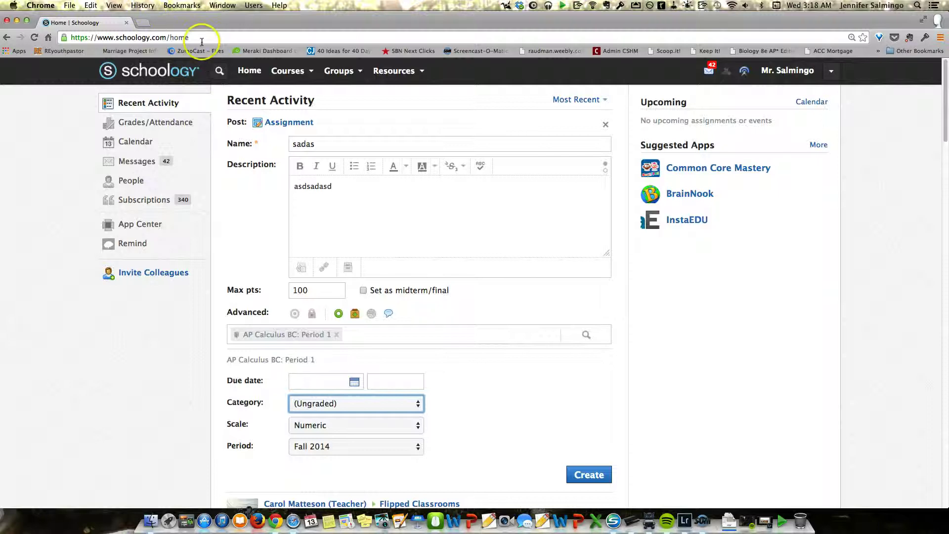
{"action": "left_click", "coordinate": [303, 83]}
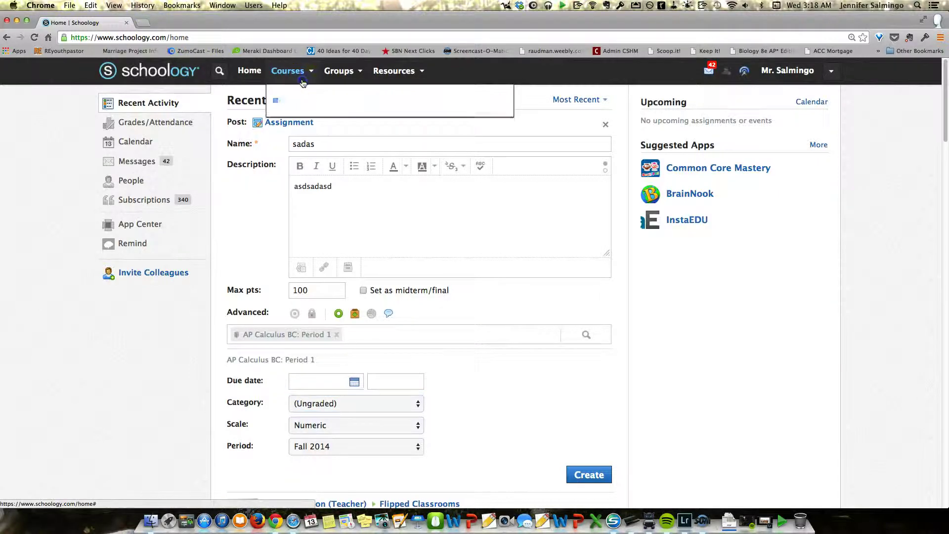
Step: Open the AP Biology: Period 3 course and scroll through its materials folders
{"action": "left_click", "coordinate": [353, 128]}
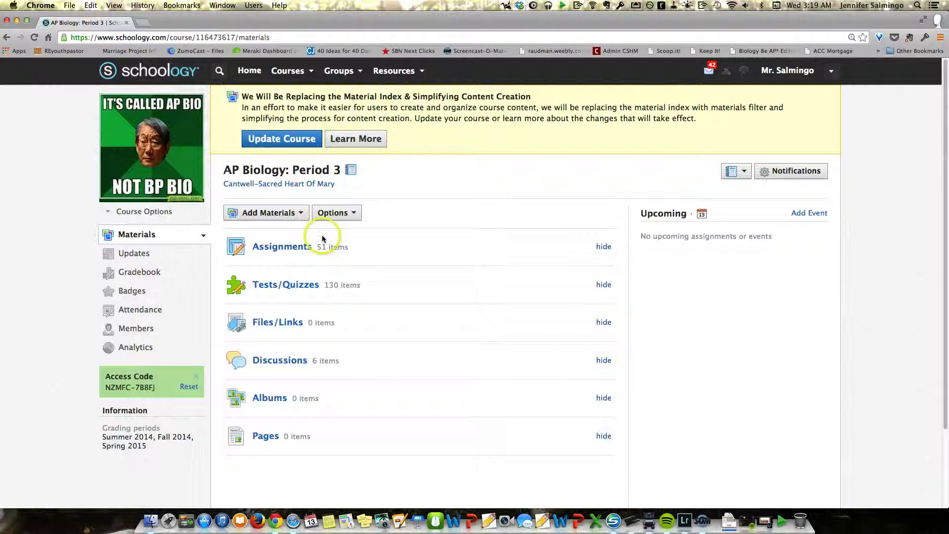
{"action": "scroll", "coordinate": [321, 237], "scroll_direction": "down", "scroll_amount": 1}
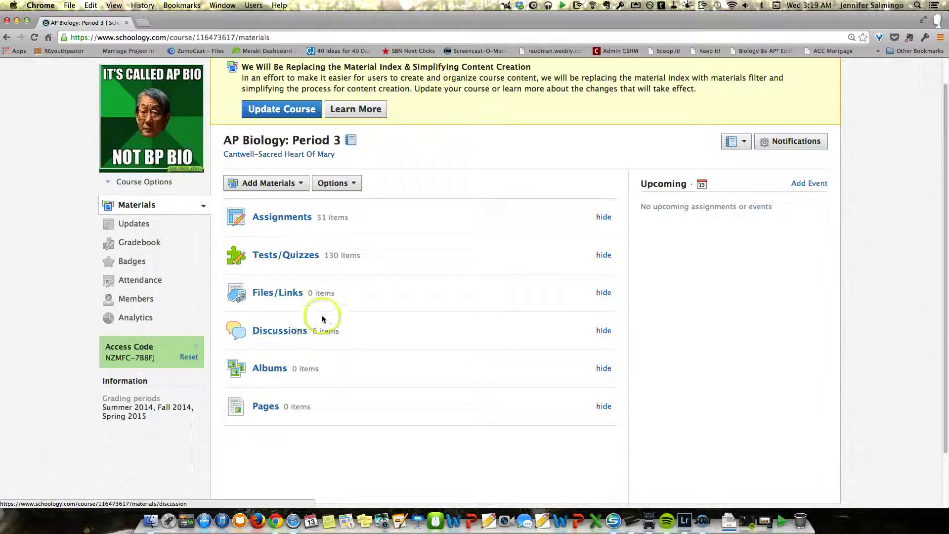
{"action": "left_click", "coordinate": [306, 337]}
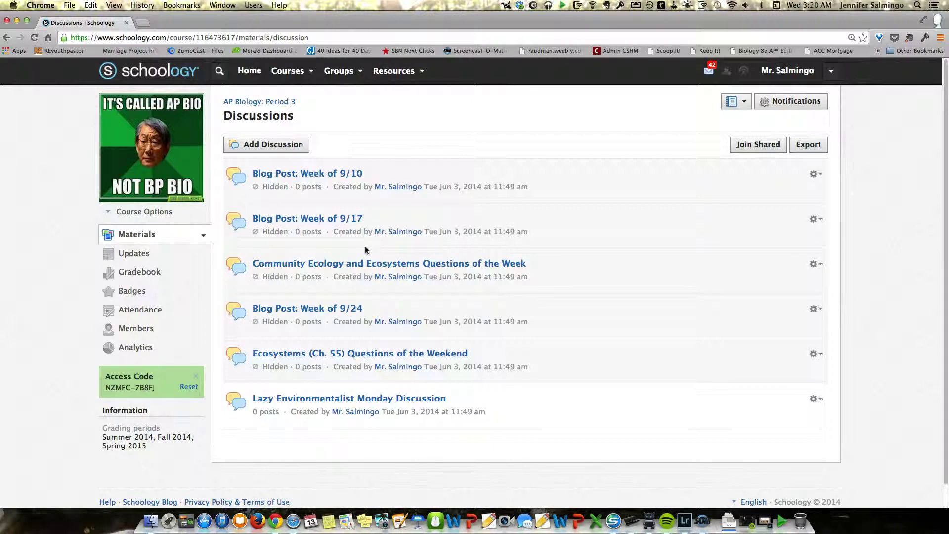
{"action": "left_click", "coordinate": [249, 71]}
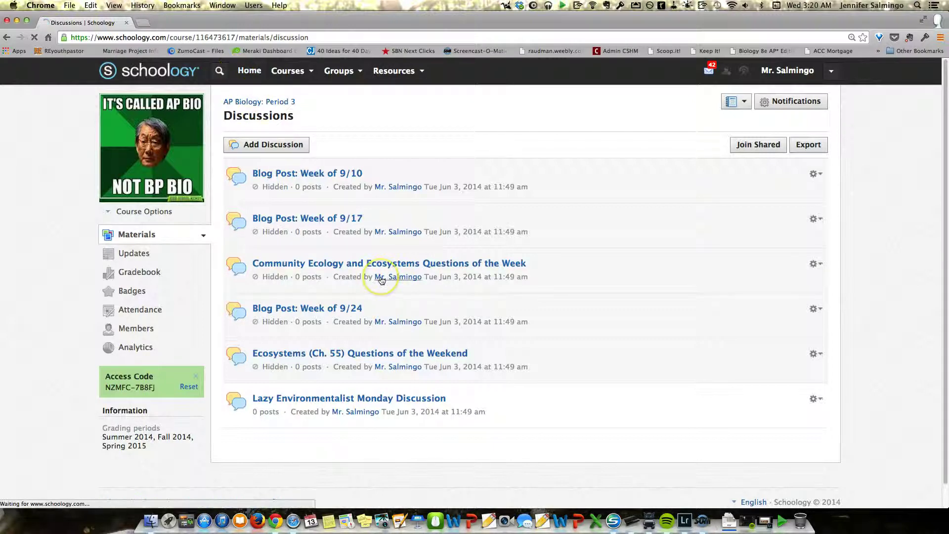